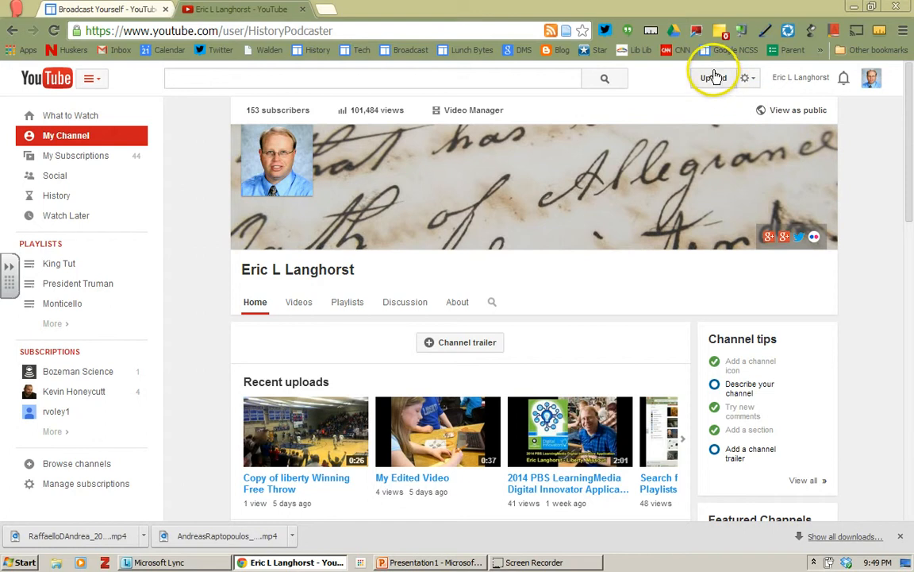
Step: Start a photo slideshow from the upload page using the seven-photo "February 19, 2014" collection
left_click(713, 78)
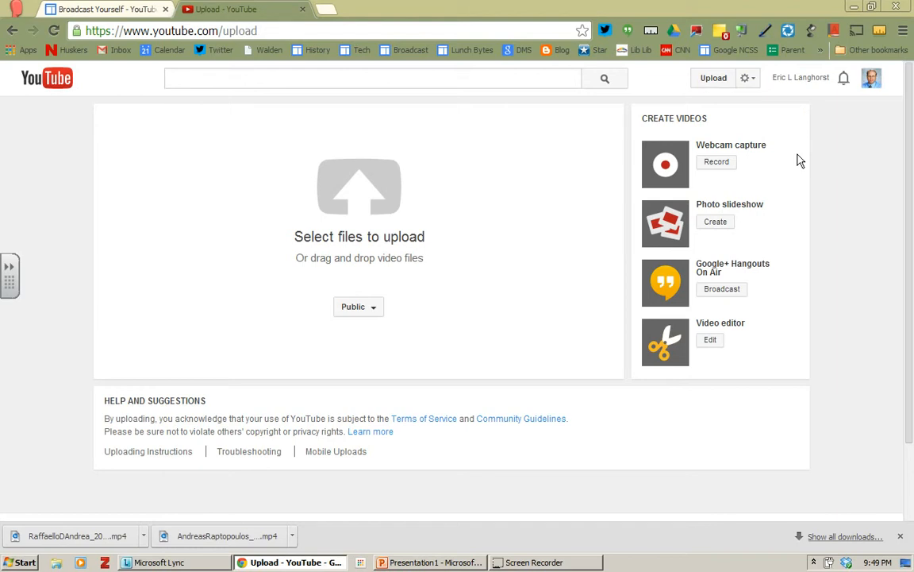
left_click(724, 224)
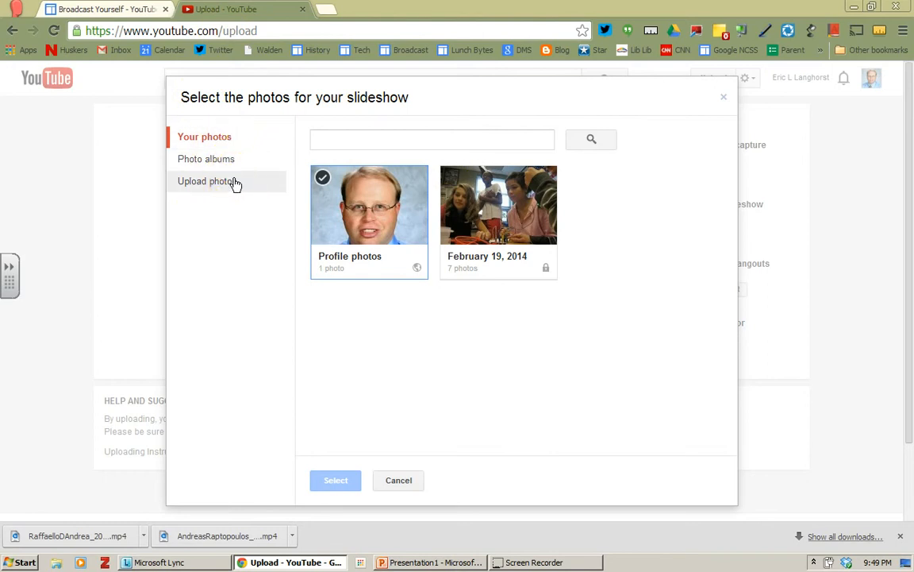
left_click(221, 142)
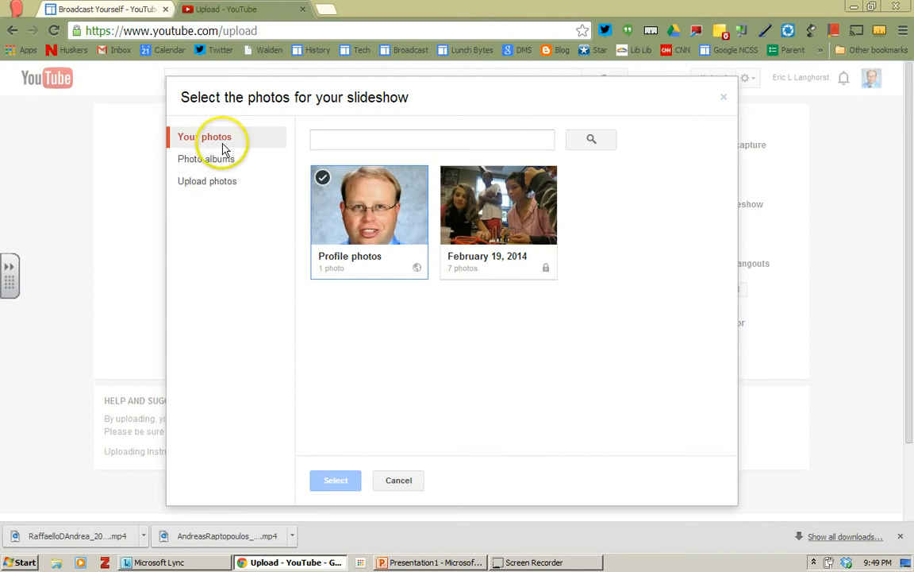
left_click(538, 214)
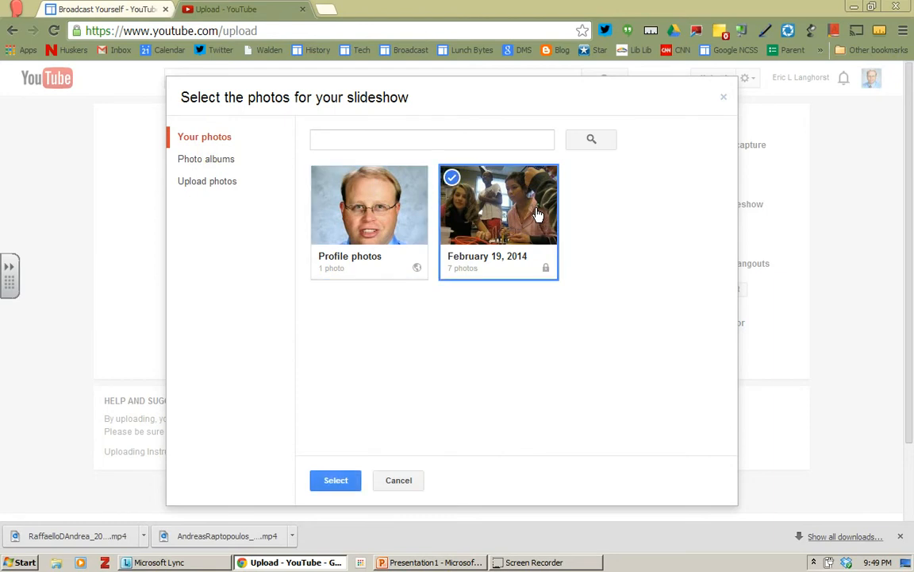
left_click(336, 481)
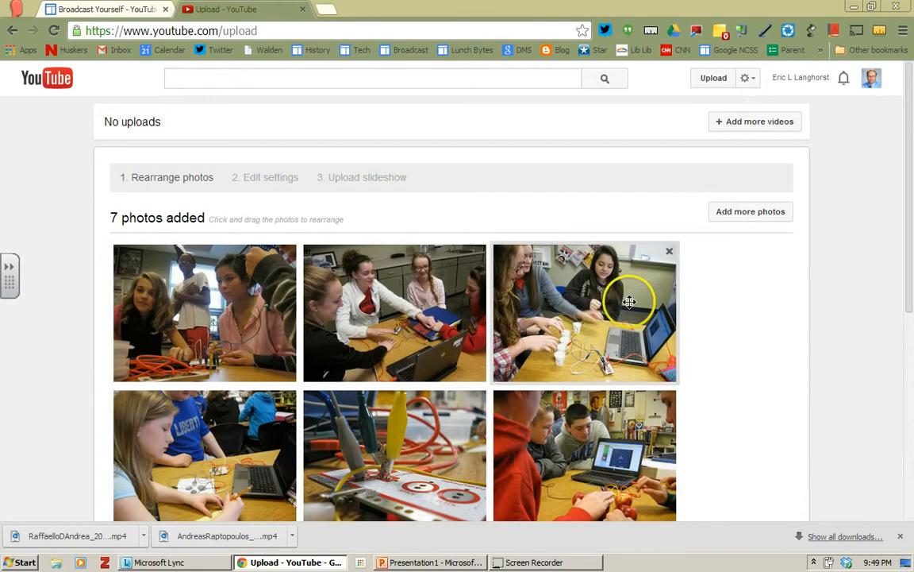
Step: Rearrange the slideshow photos so the circuit board close-up comes first and the photo with the paper cups and laptop comes last
left_click_drag(911, 180, 911, 233)
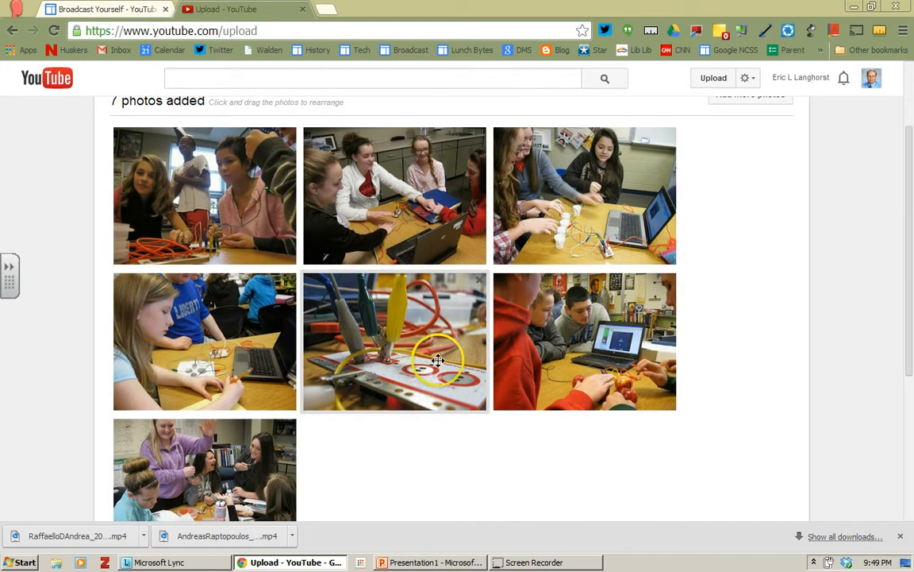
left_click_drag(433, 355, 240, 205)
left_click(239, 283)
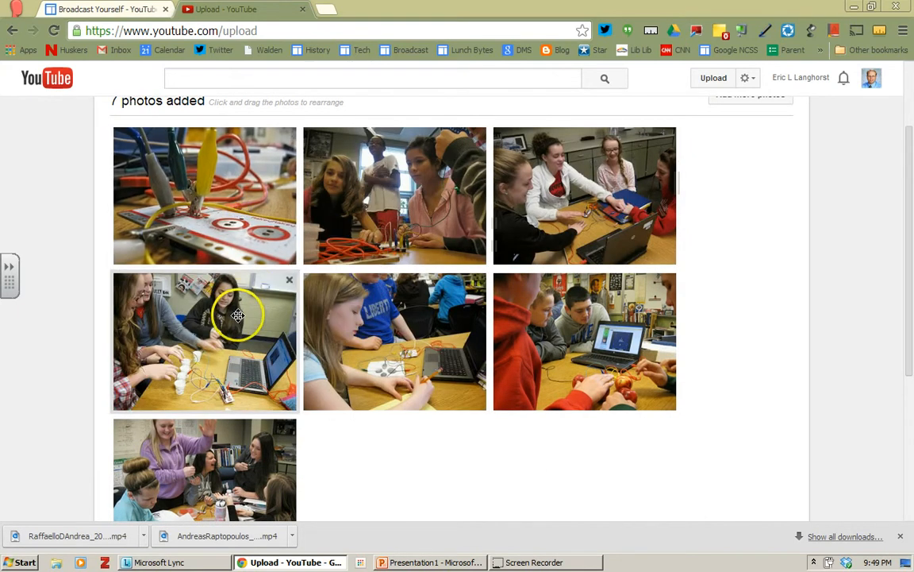
left_click_drag(229, 423, 240, 459)
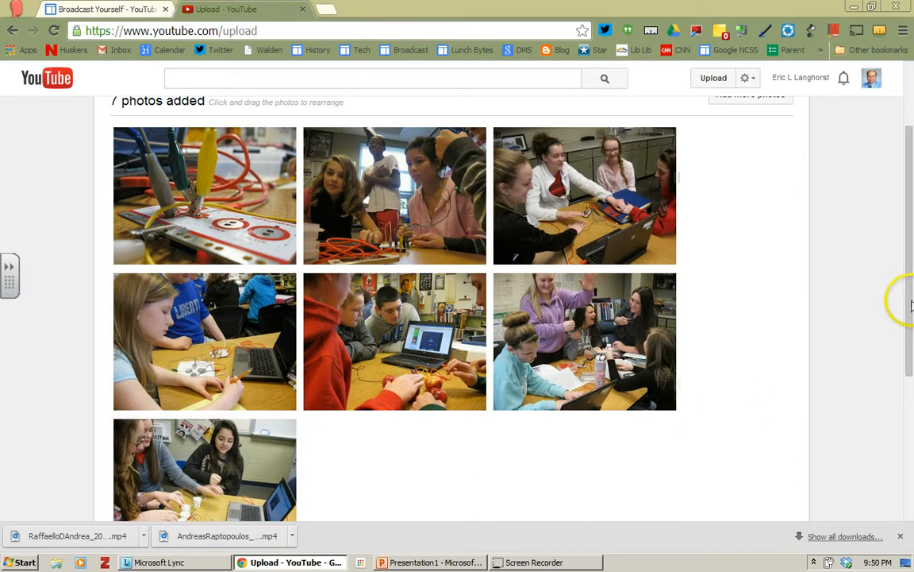
left_click_drag(912, 306, 911, 269)
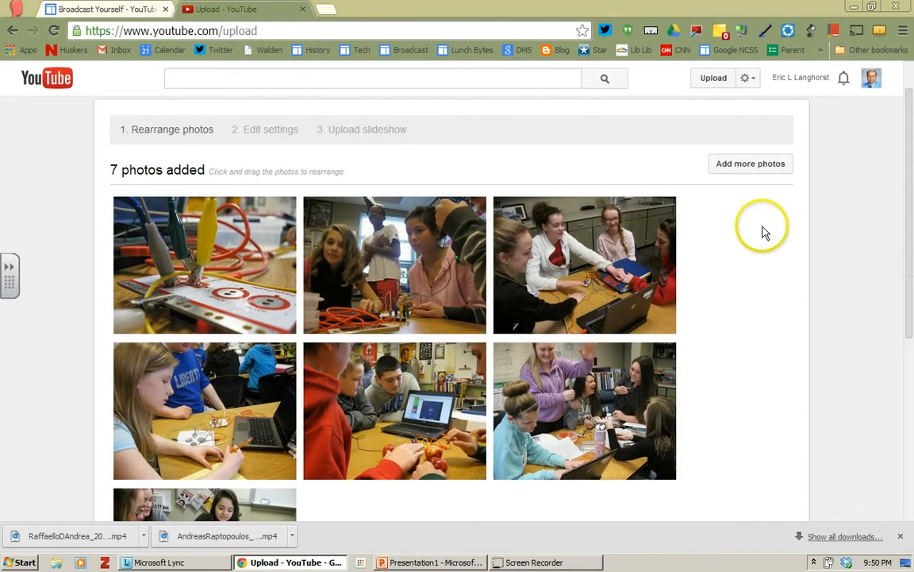
left_click_drag(907, 221, 900, 310)
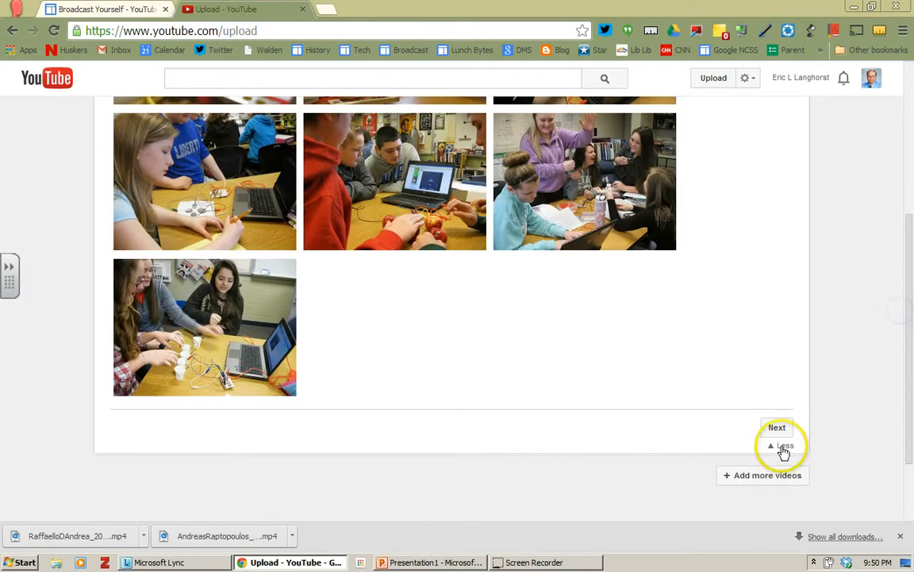
Step: Proceed to the slideshow settings, review the slide duration and effect options, and set the transition to Slide
left_click(778, 429)
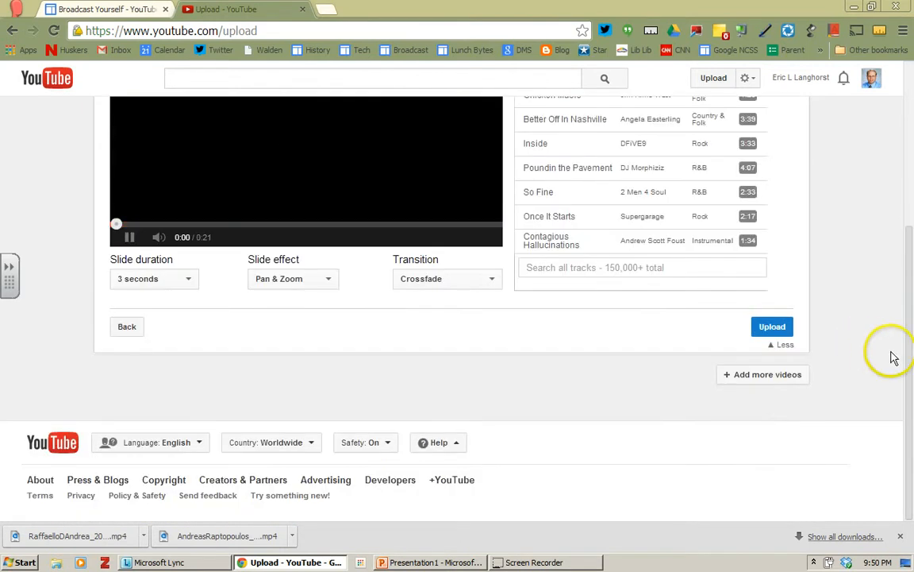
left_click_drag(907, 371, 912, 267)
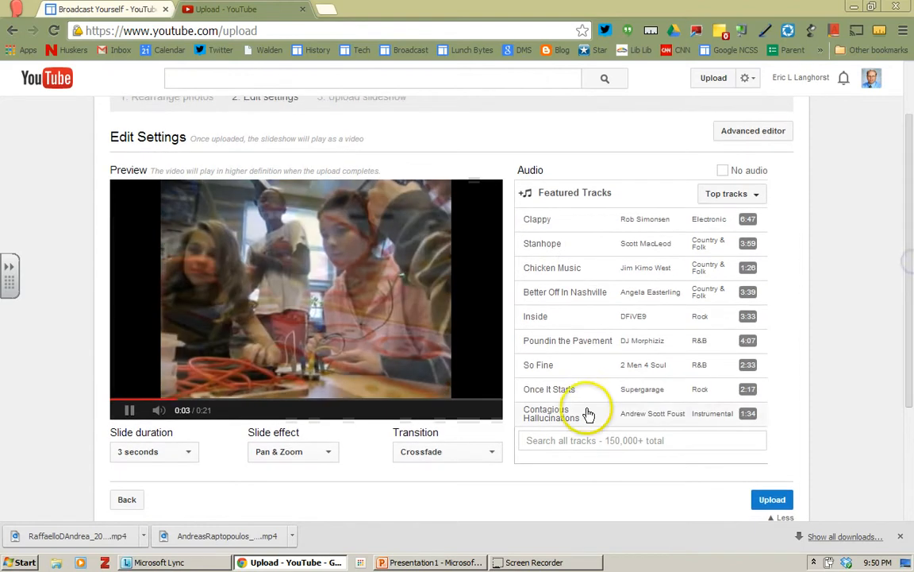
left_click(188, 456)
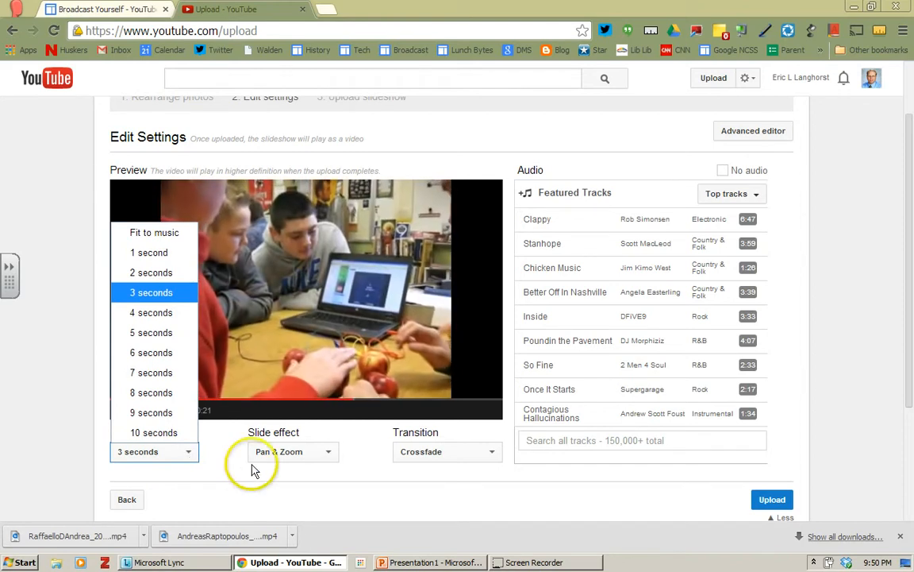
left_click(290, 456)
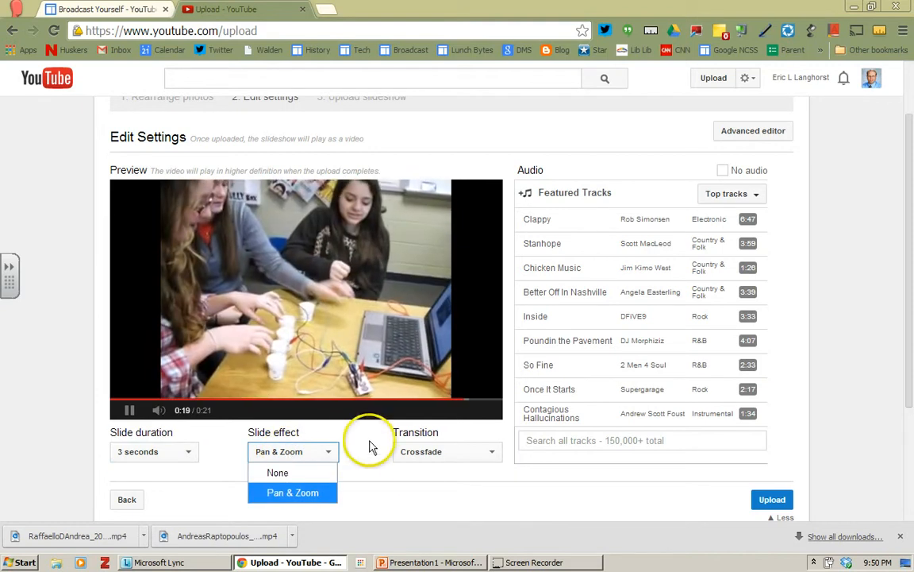
left_click(434, 455)
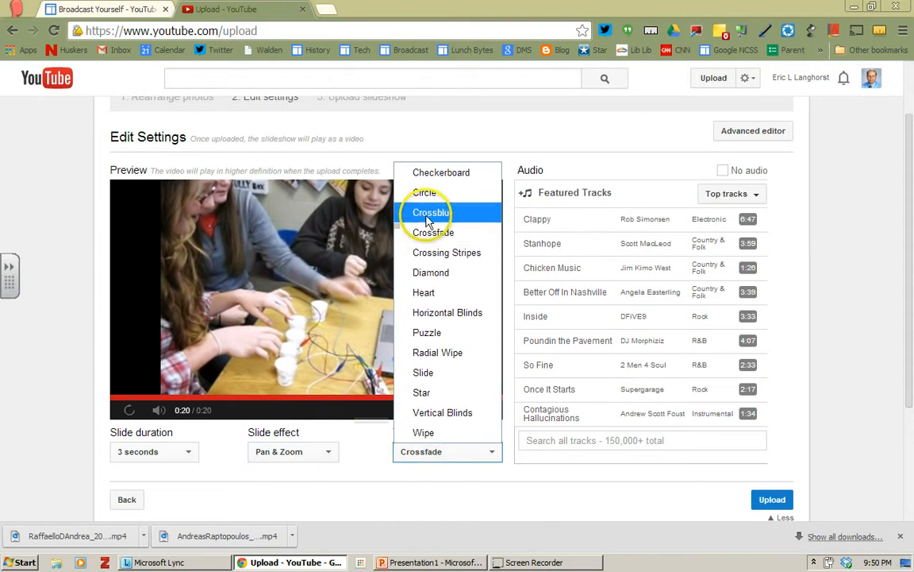
left_click(439, 377)
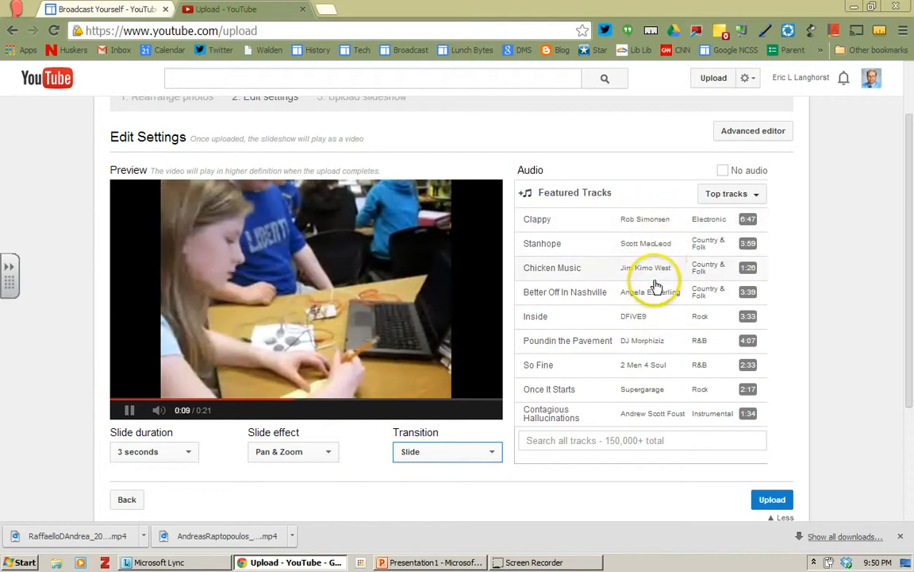
Step: Choose the featured track "Clappy" as the slideshow's audio, check the genre categories, and pause the preview
left_click(663, 222)
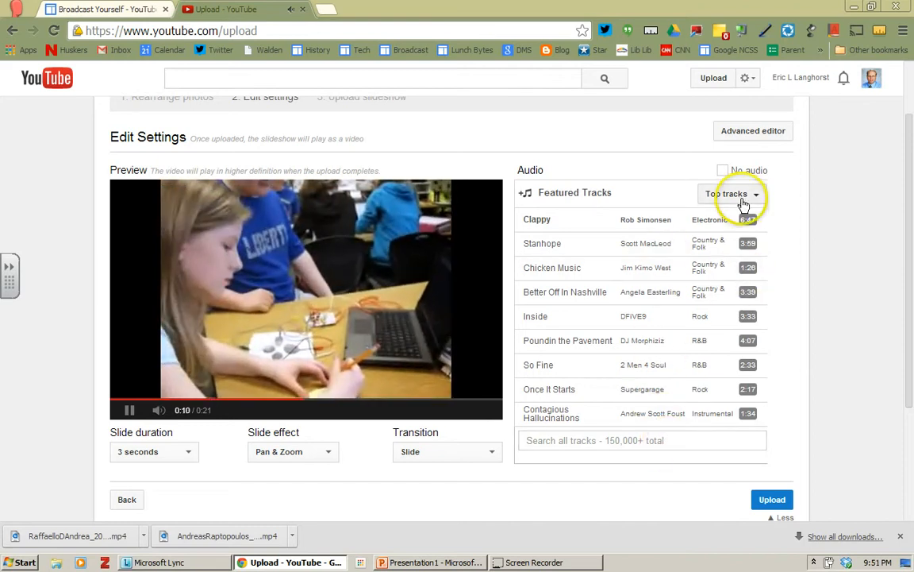
left_click(743, 203)
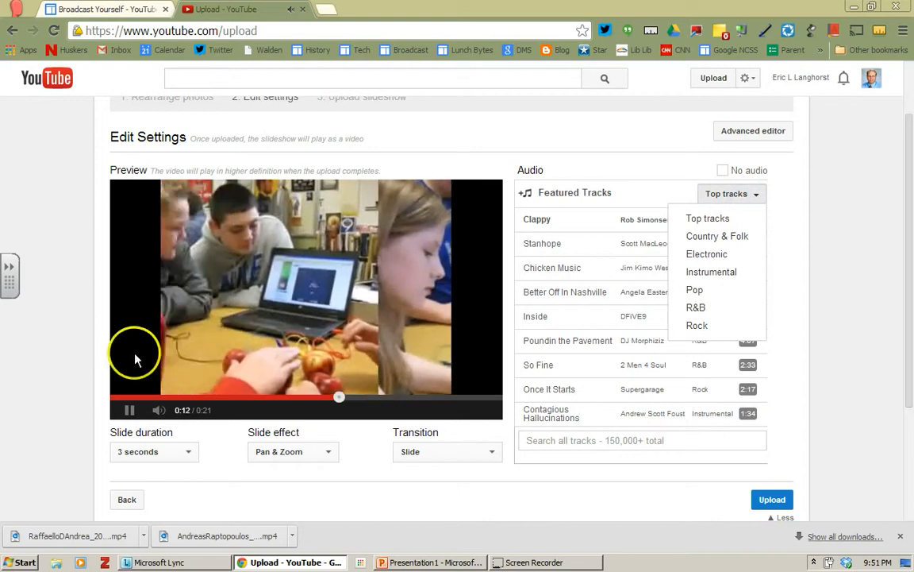
left_click(129, 410)
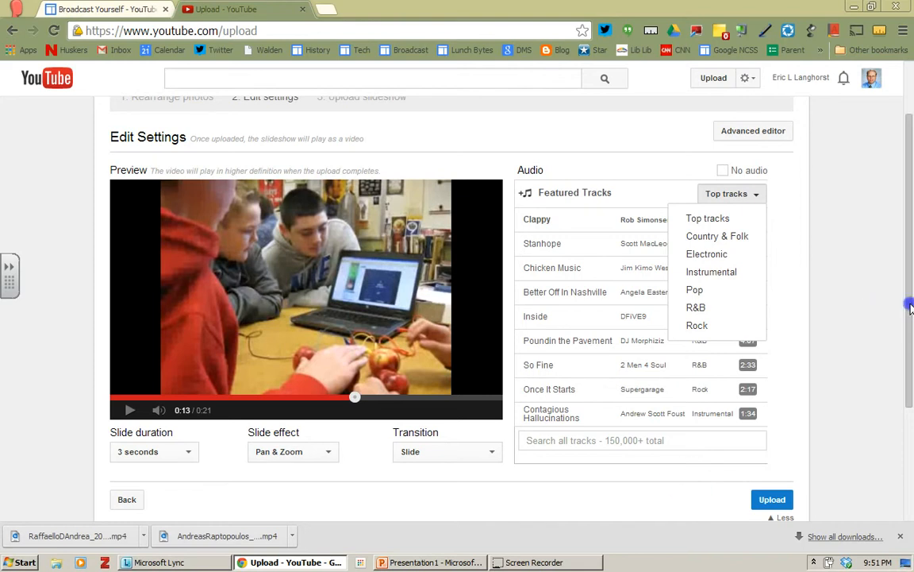
Step: Close the genre list and open the slideshow in the advanced editor with its timeline in view
left_click_drag(910, 308, 908, 347)
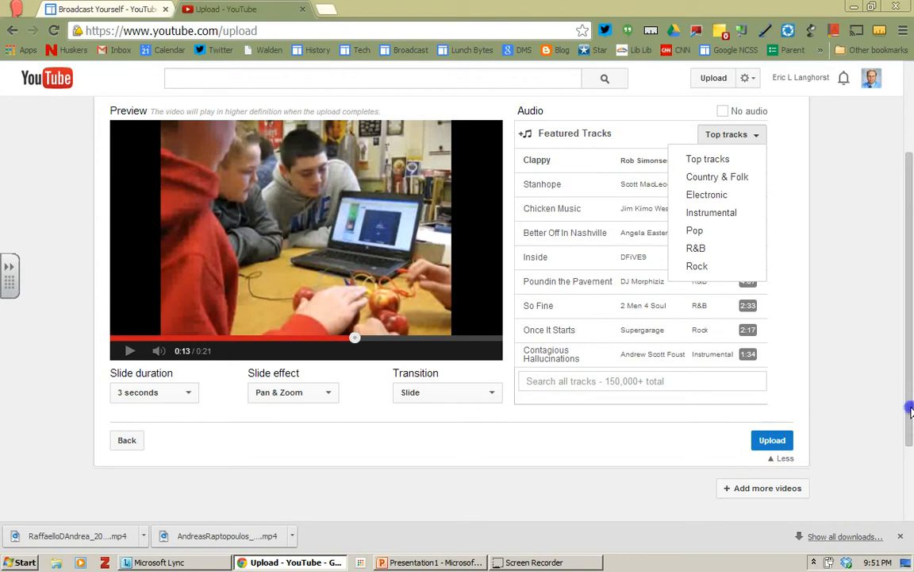
left_click_drag(911, 410, 911, 345)
left_click(798, 342)
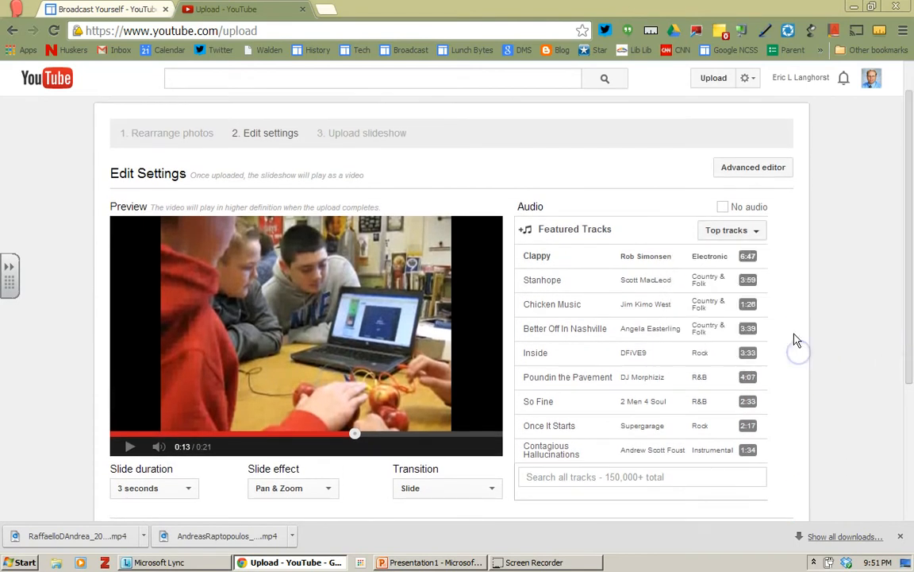
left_click(782, 172)
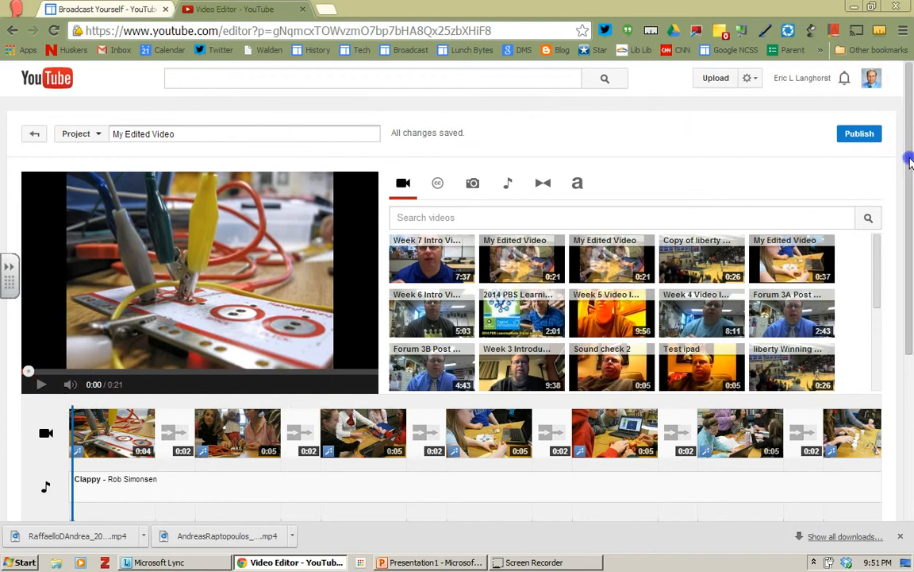
left_click_drag(911, 161, 909, 168)
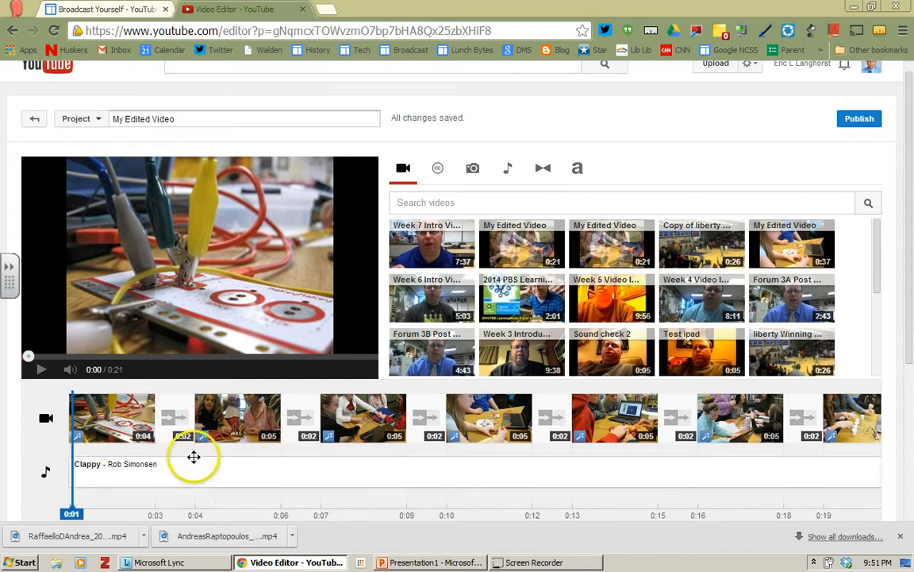
Step: Open the third photo clip, makey3.jpg, for editing and set its contrast to -2 and brightness to +3
left_click_drag(204, 439, 337, 439)
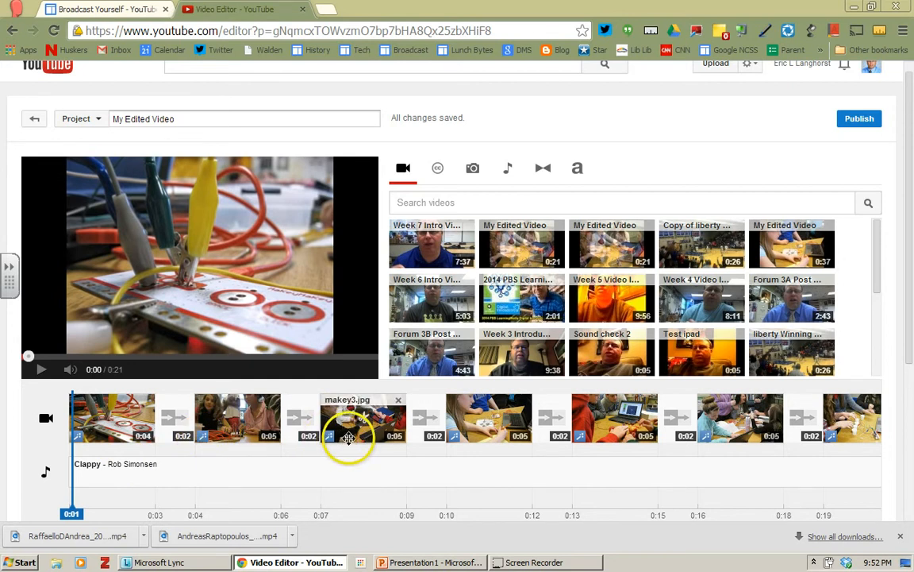
left_click(349, 439)
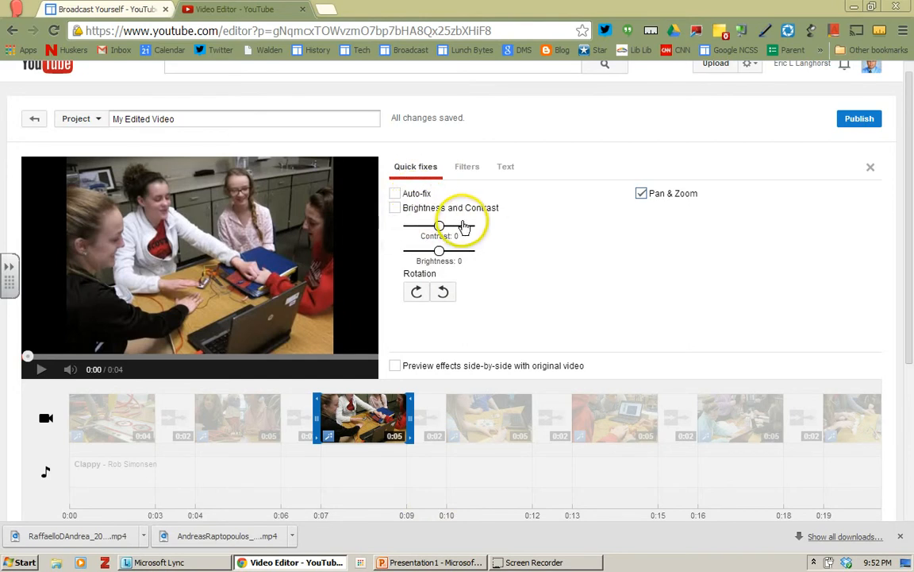
left_click_drag(440, 252, 436, 229)
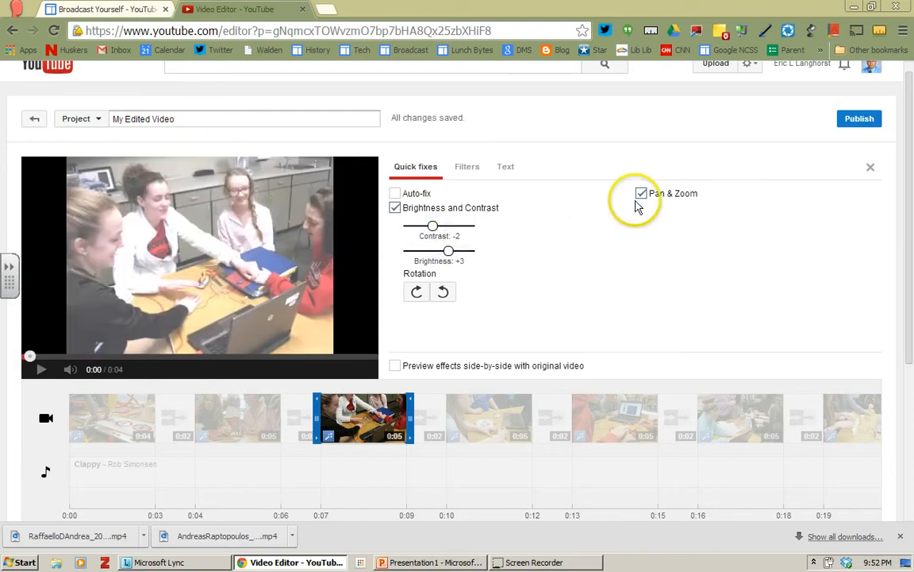
Step: Apply the Sepia and Modern Pop filters to the third photo clip
left_click(467, 173)
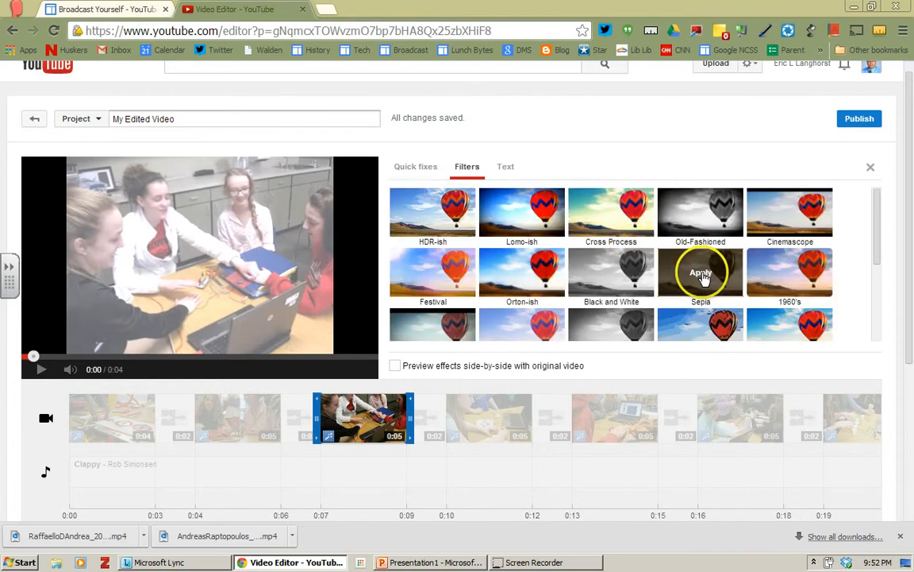
left_click(701, 275)
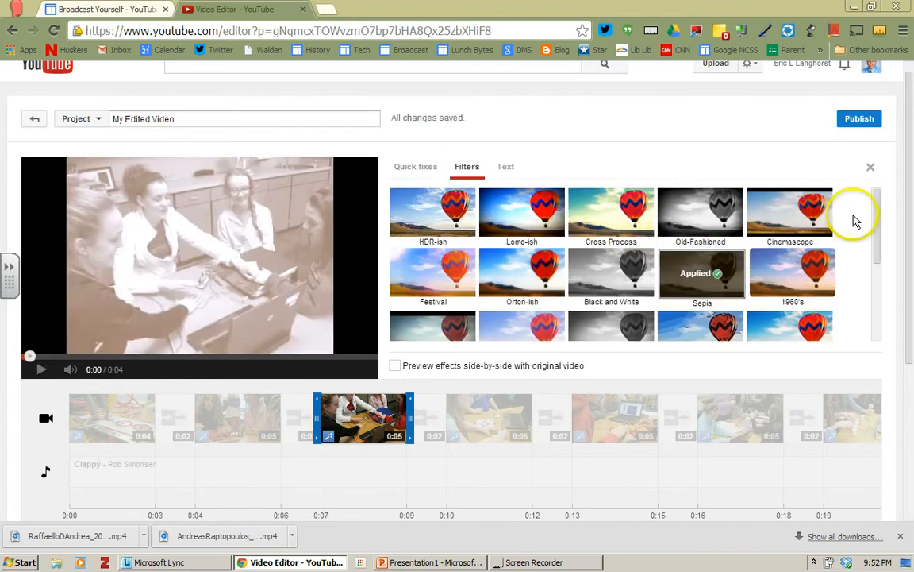
left_click_drag(878, 238, 874, 306)
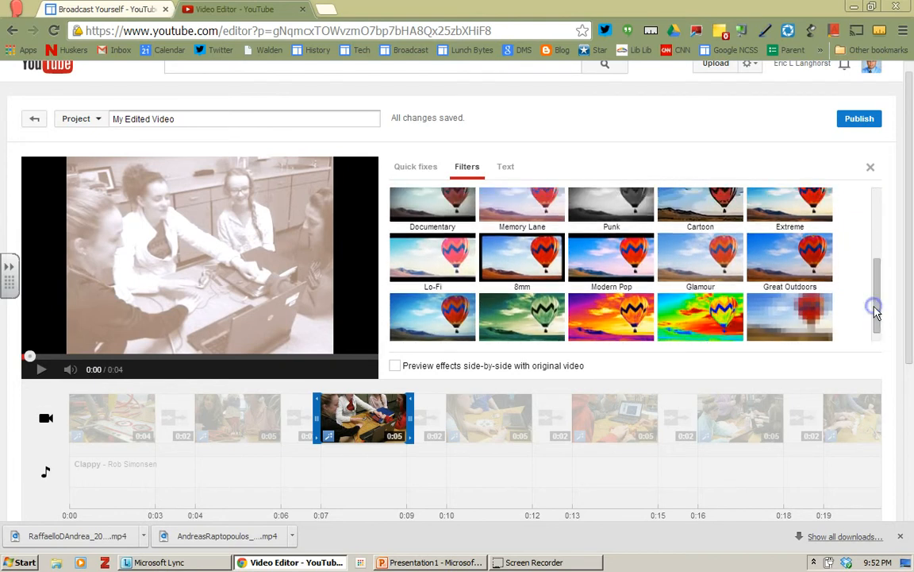
left_click(620, 252)
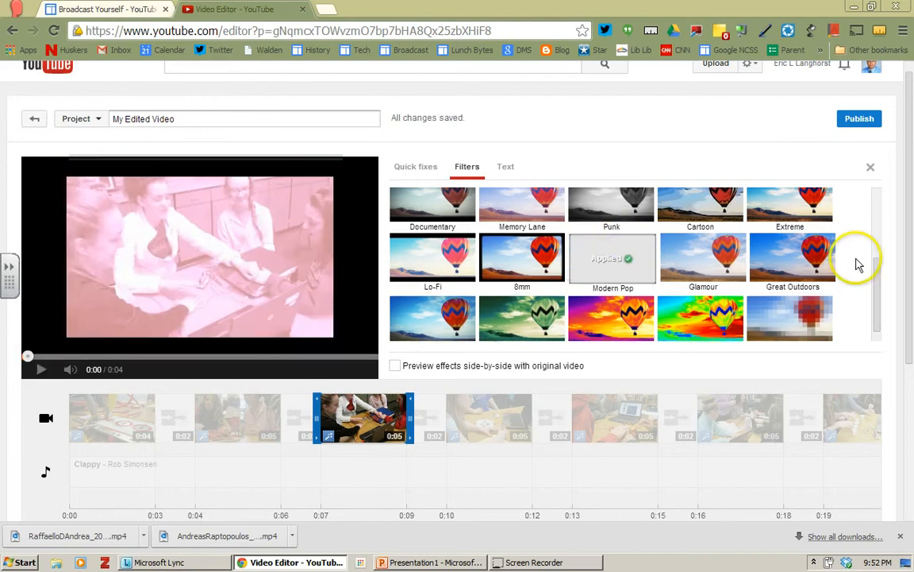
Step: Preview the third clip's effects side by side with the original video
left_click_drag(878, 300, 878, 280)
mouse_move(717, 289)
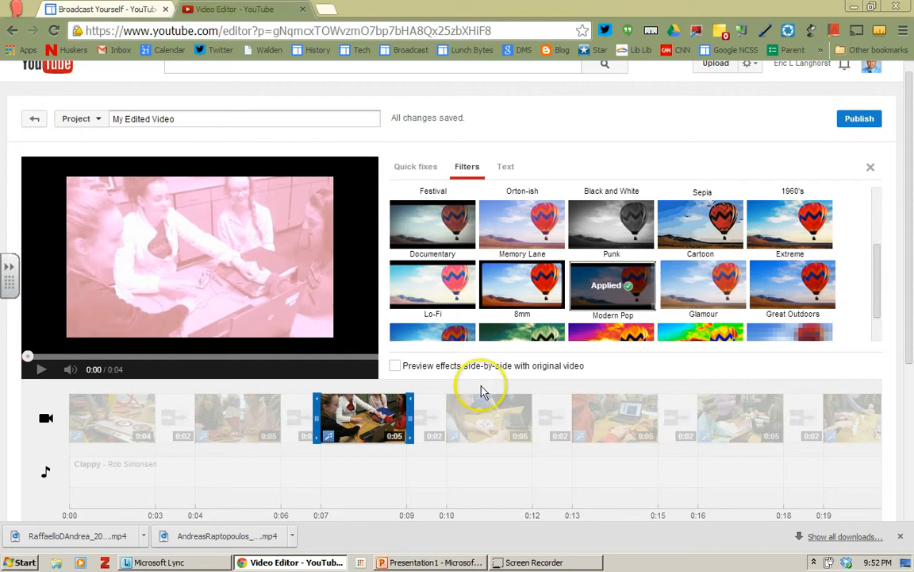
left_click(396, 366)
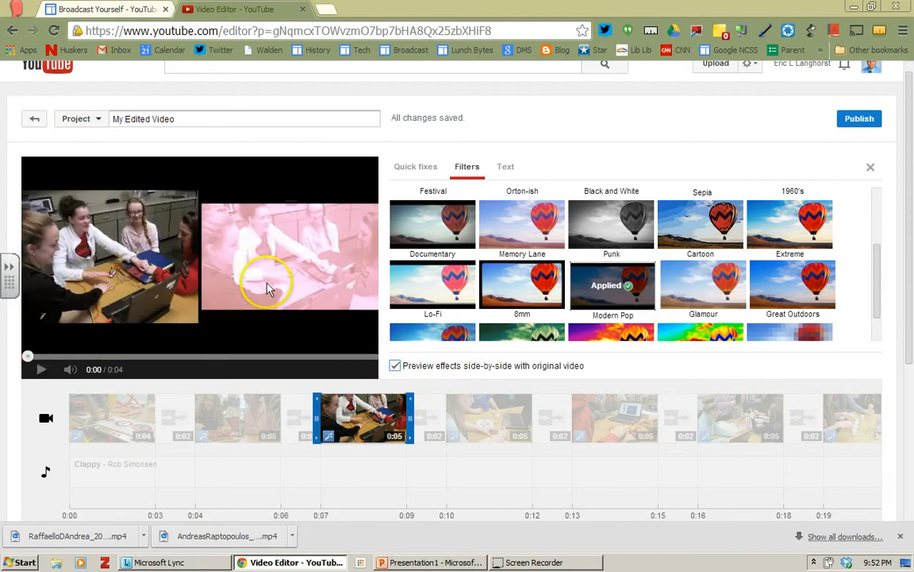
Step: Look at the clip's text options and quick fixes, and return to the full project timeline
left_click(509, 167)
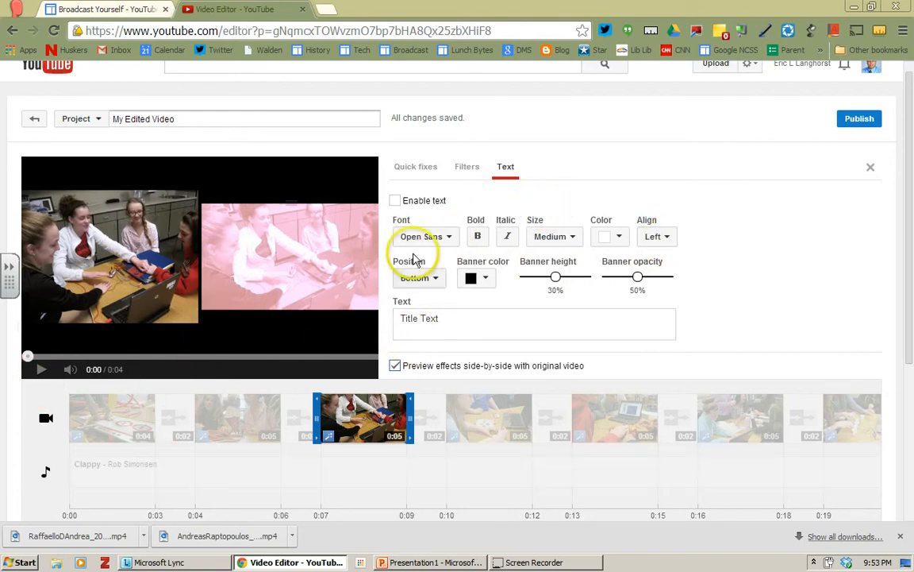
left_click(409, 169)
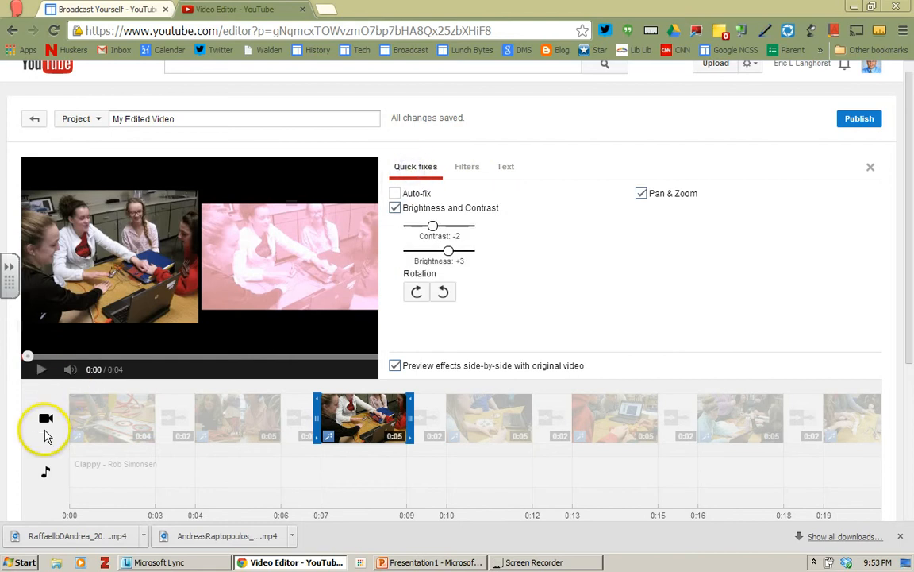
left_click(46, 417)
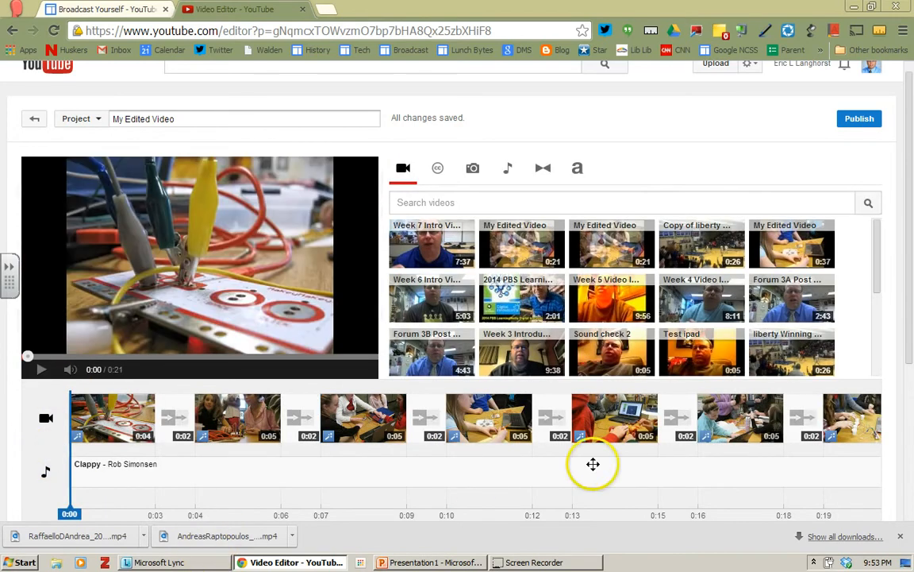
Step: Play the start of the slideshow preview and pause it at the second photo
left_click(41, 371)
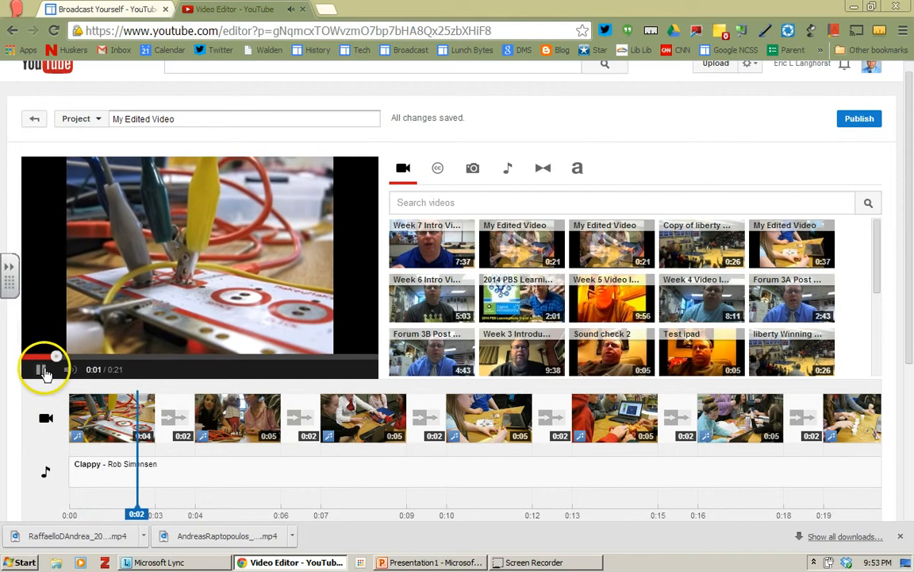
left_click(41, 370)
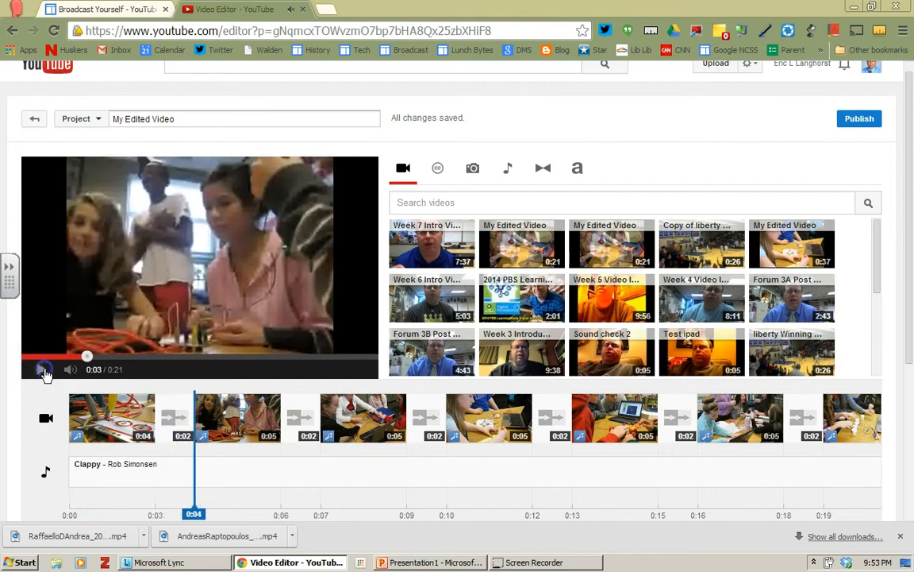
Step: Look through the editor's options for adding photos, audio tracks, transitions and titles to the project
left_click(472, 173)
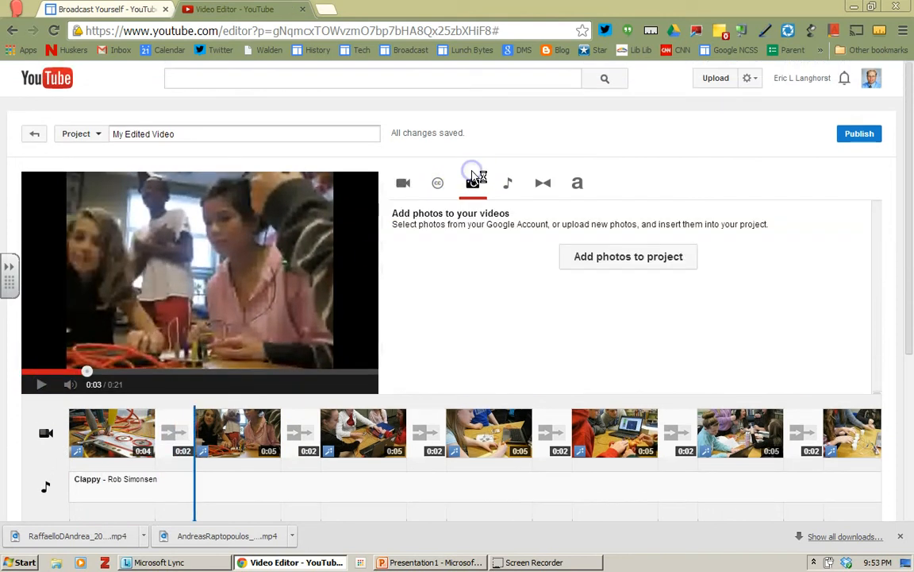
left_click(508, 186)
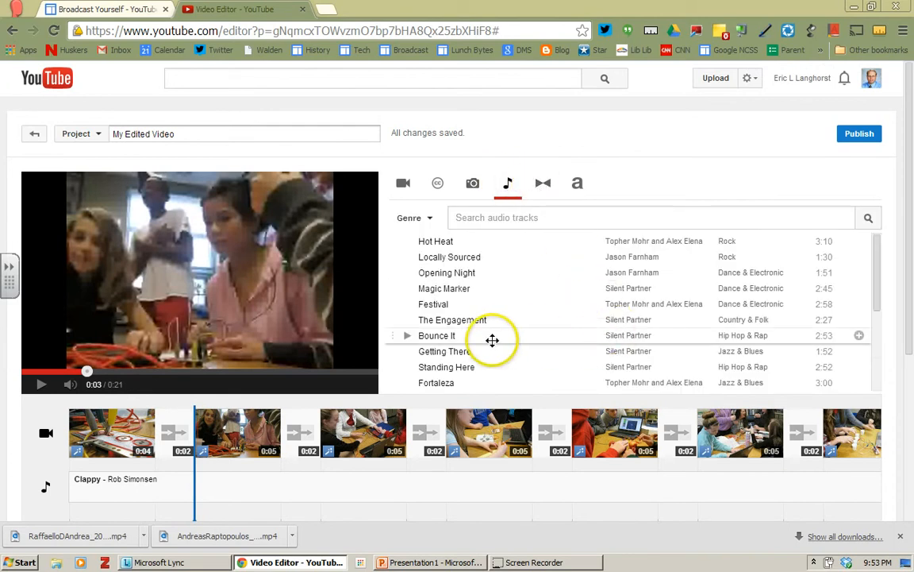
left_click(542, 184)
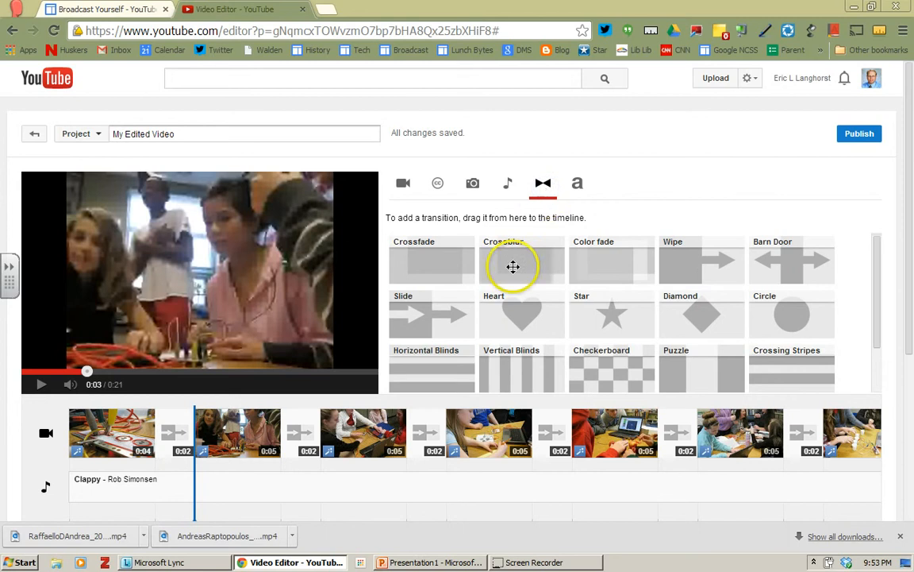
left_click(578, 184)
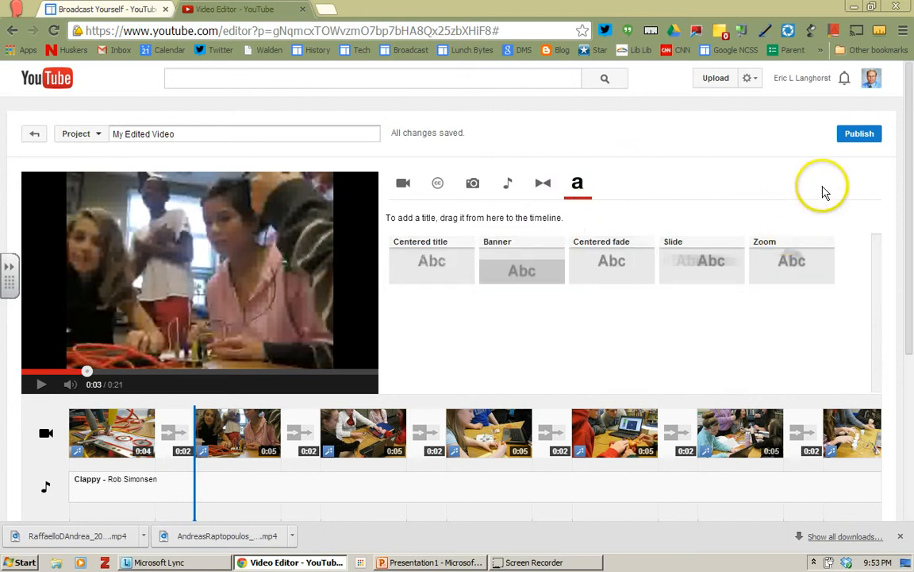
Step: Publish the My Edited Video project
left_click(868, 140)
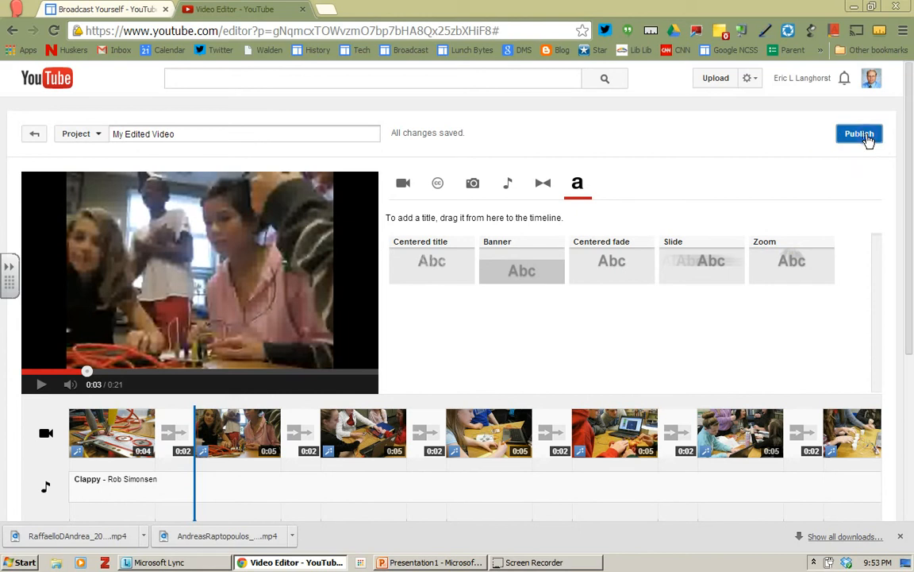